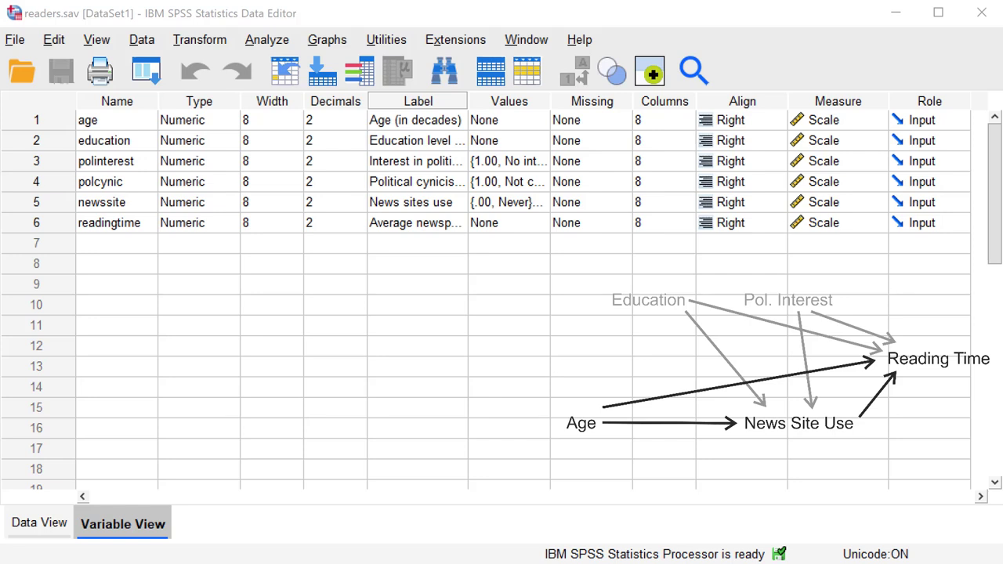
Start PROCESS v3.5 from Analyze > Regression and choose model 4 (simple mediation).
{"action": "left_click", "coordinate": [269, 47]}
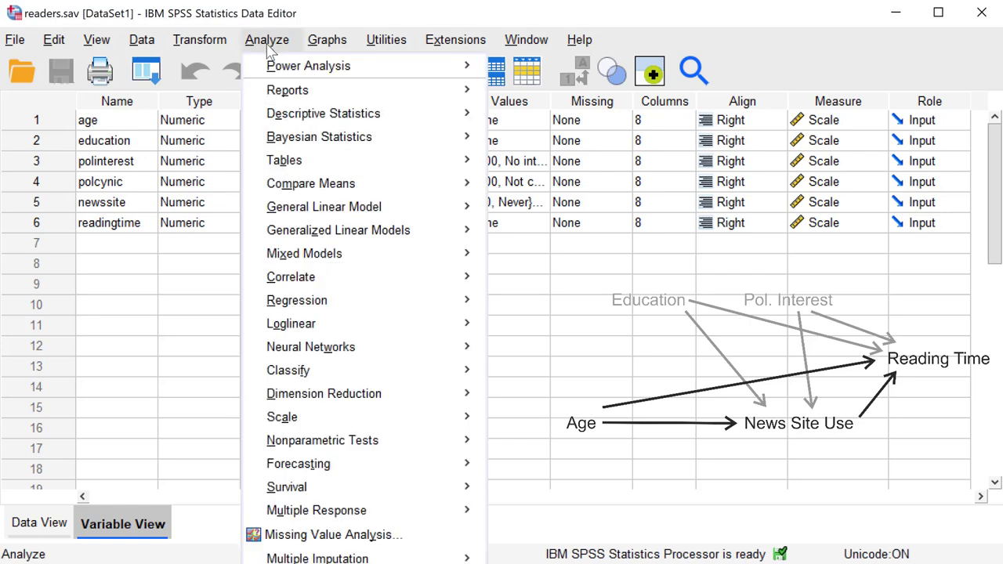
{"action": "mouse_move", "coordinate": [297, 300]}
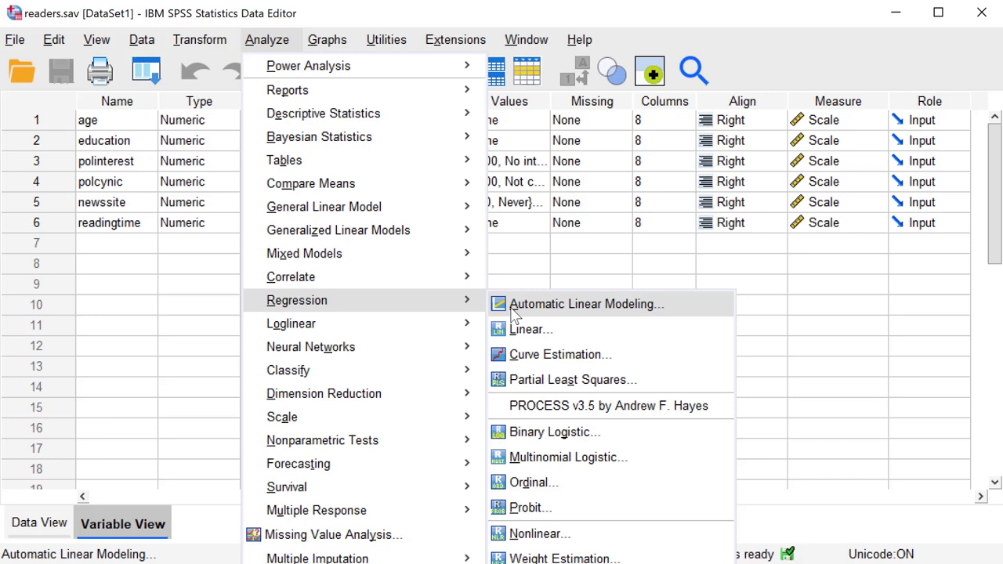
{"action": "left_click", "coordinate": [523, 406]}
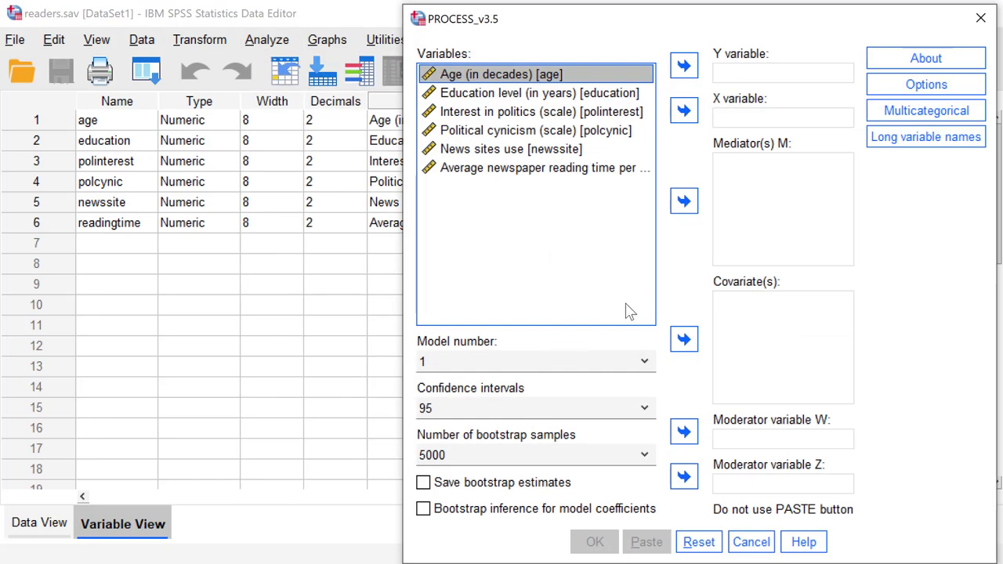
{"action": "left_click", "coordinate": [645, 362]}
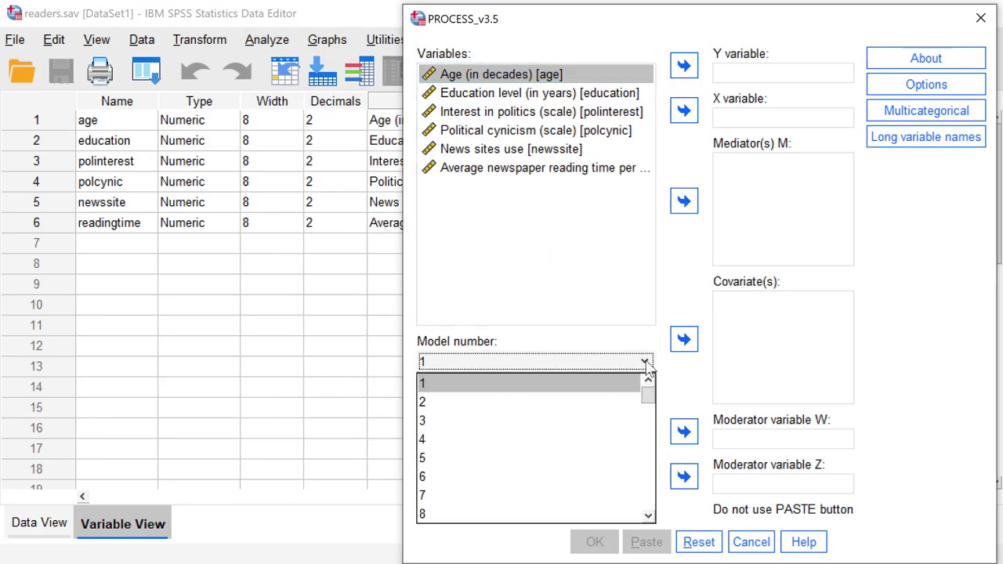
{"action": "left_click", "coordinate": [577, 438]}
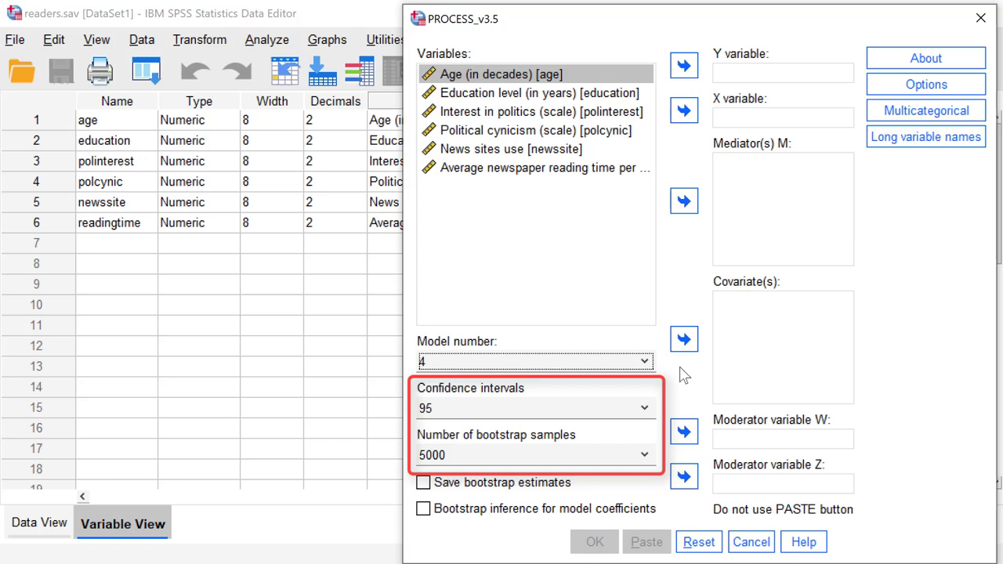
Assign newspaper reading time as Y, Age (in decades) as X, and News sites use as mediator.
{"action": "left_click", "coordinate": [523, 167]}
{"action": "left_click", "coordinate": [683, 66]}
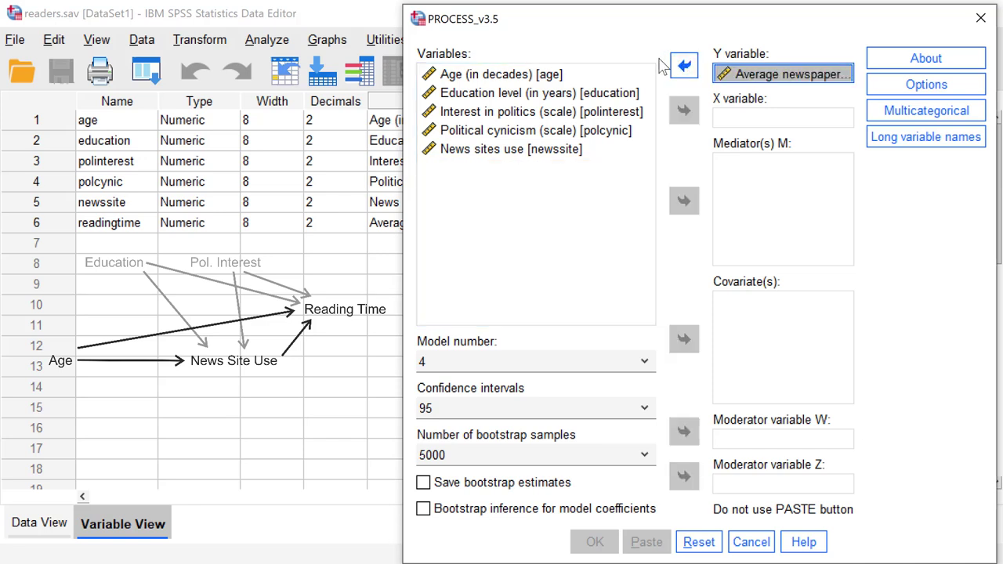
{"action": "left_click", "coordinate": [505, 74]}
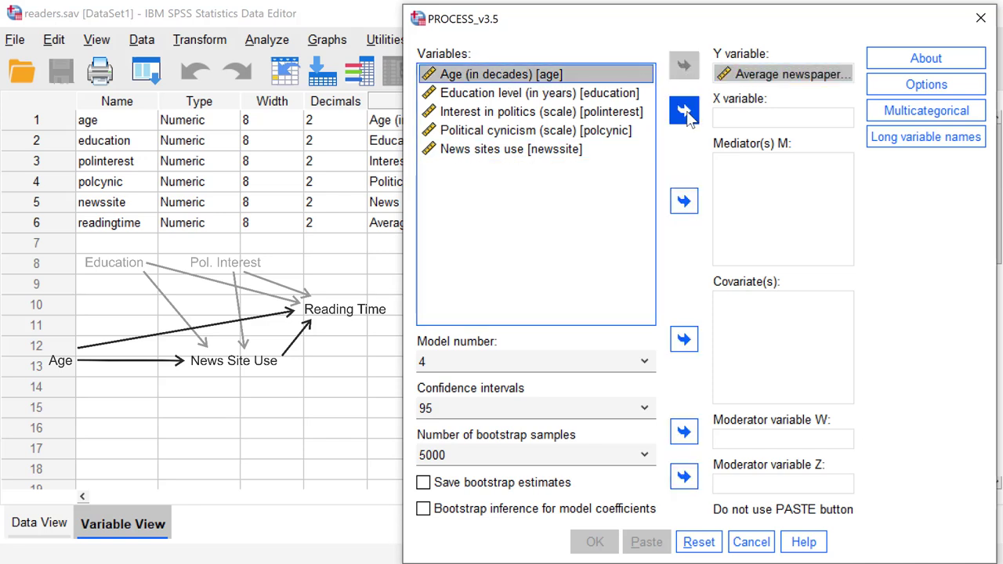
{"action": "left_click", "coordinate": [683, 110]}
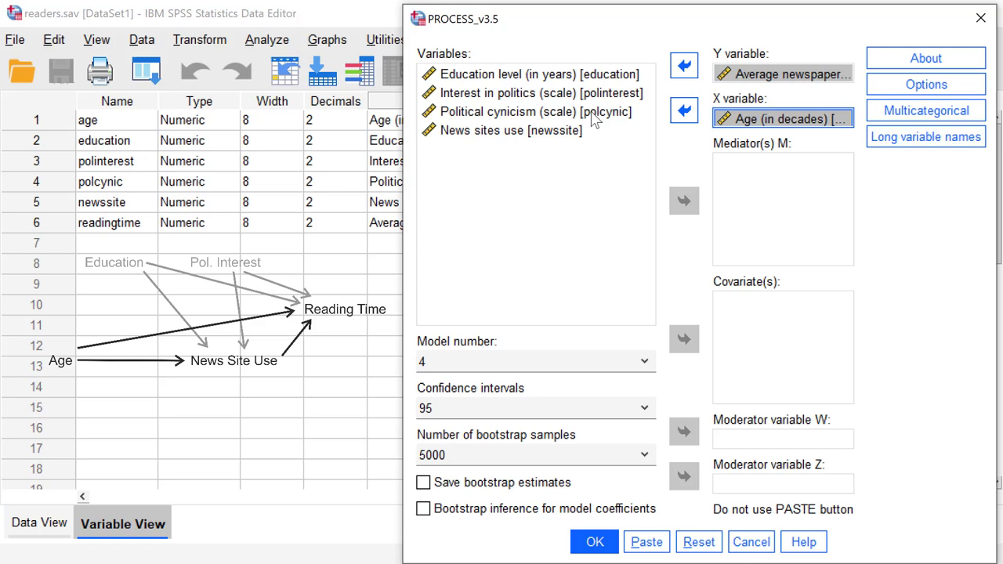
{"action": "left_click", "coordinate": [502, 131]}
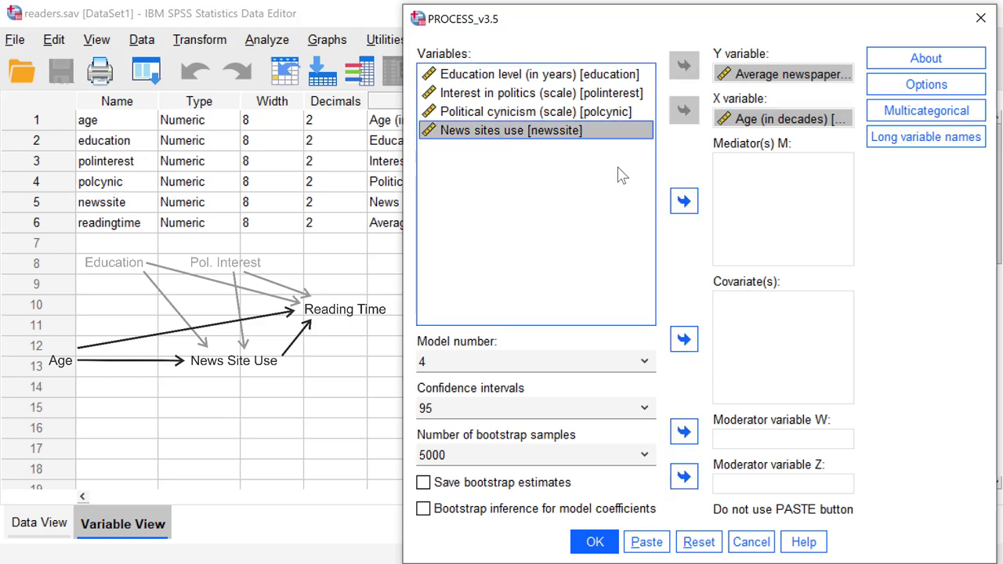
{"action": "left_click", "coordinate": [683, 201]}
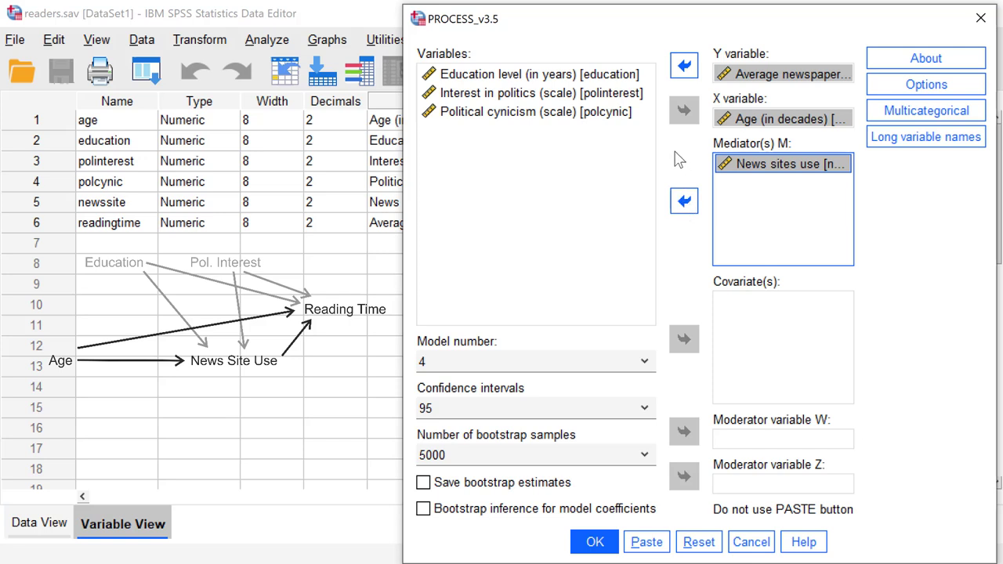
Add Education level and Interest in politics as covariates.
{"action": "left_click", "coordinate": [566, 78]}
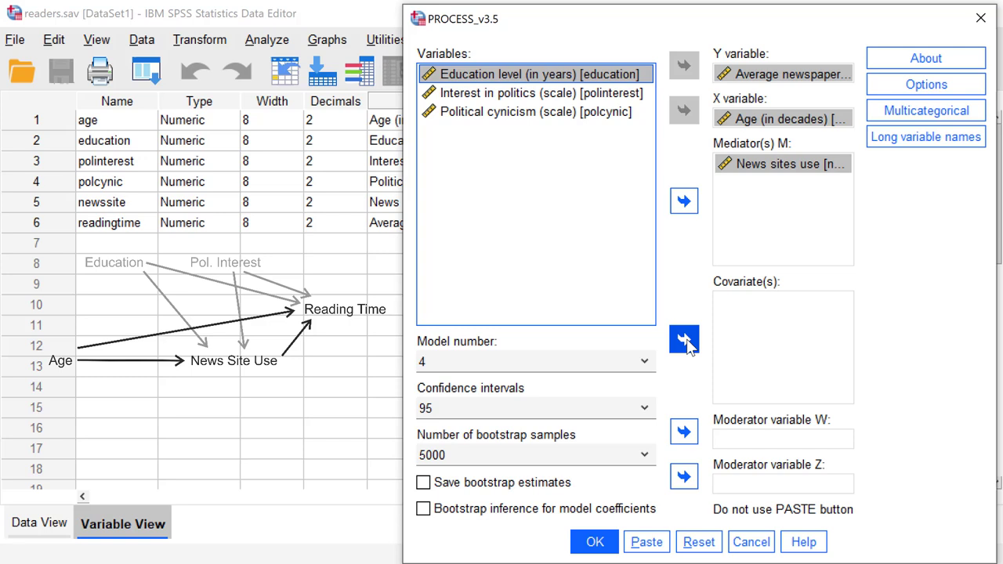
{"action": "left_click", "coordinate": [683, 338]}
{"action": "left_click", "coordinate": [519, 76]}
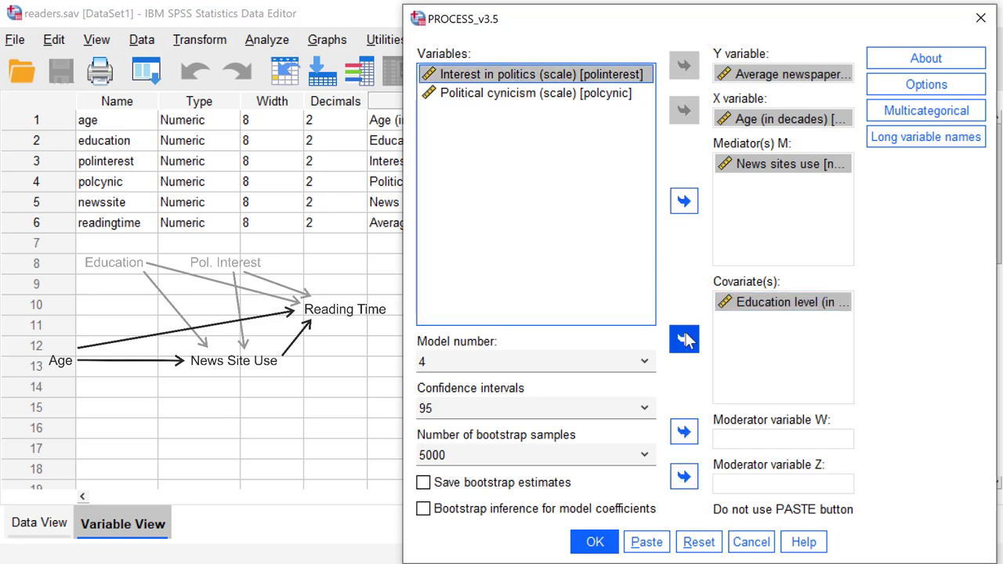
{"action": "left_click", "coordinate": [683, 340]}
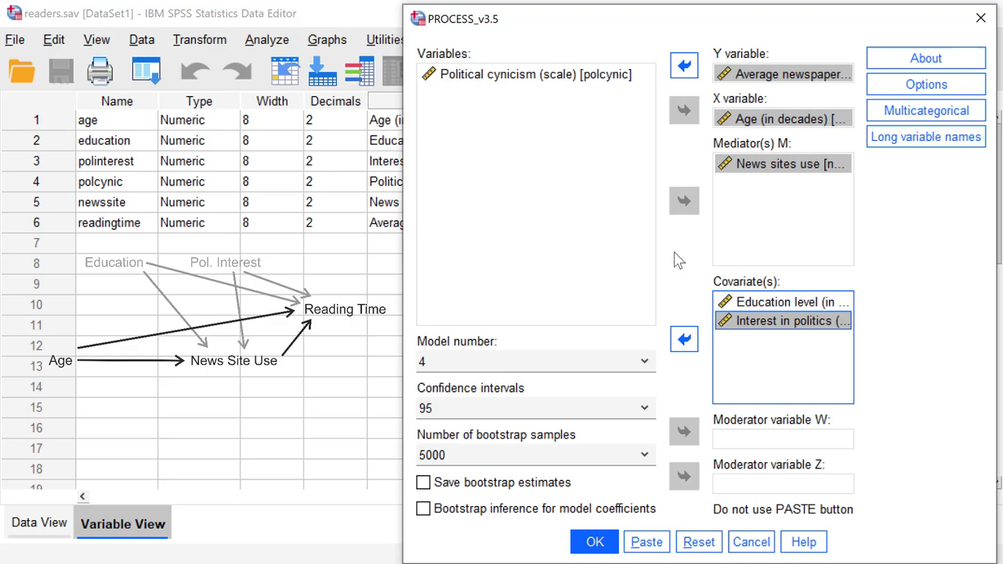
In PROCESS Options, request effect sizes and 3 decimal places.
{"action": "left_click", "coordinate": [898, 93]}
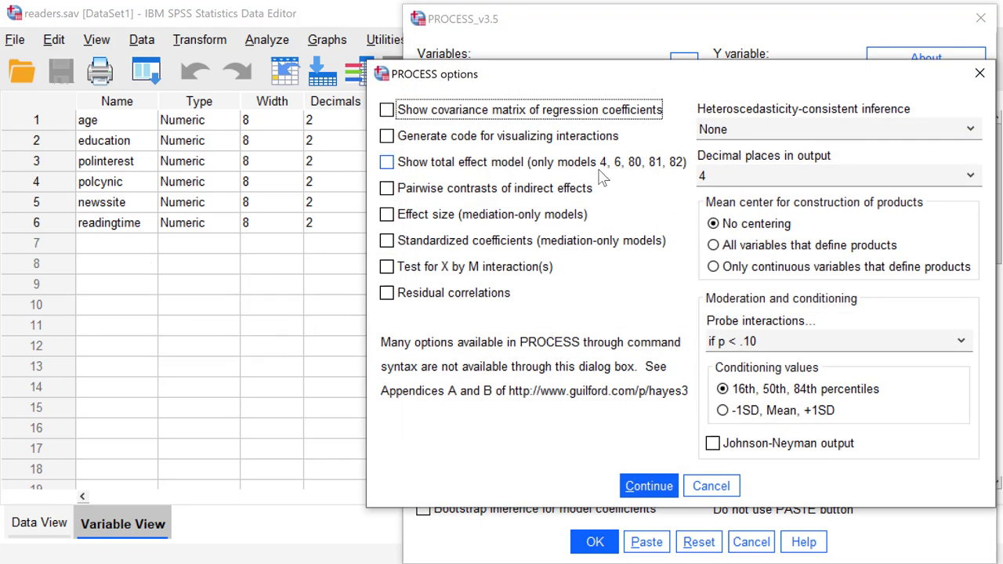
{"action": "left_click", "coordinate": [387, 215]}
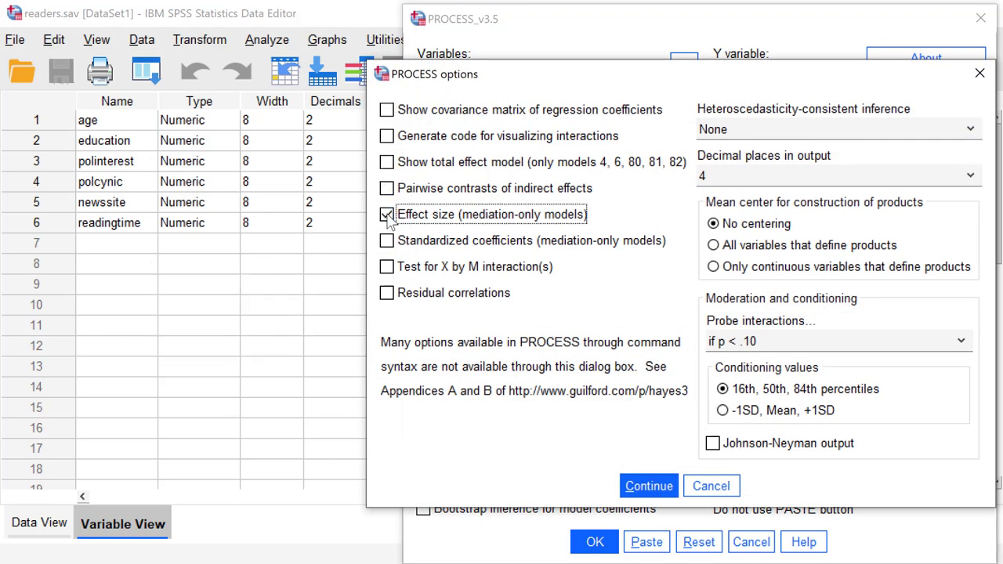
{"action": "left_click", "coordinate": [728, 177]}
{"action": "left_click", "coordinate": [714, 216]}
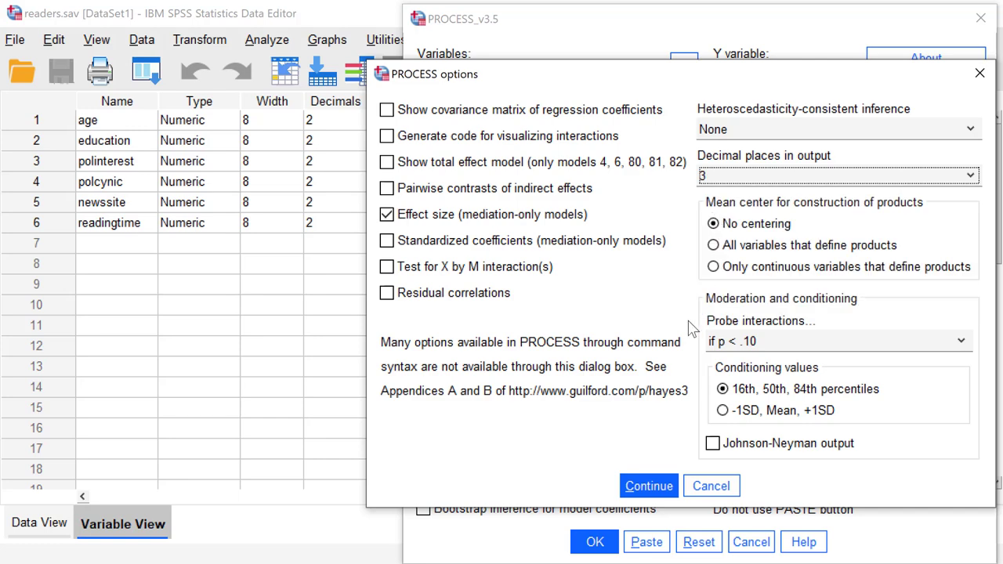
{"action": "left_click", "coordinate": [650, 486]}
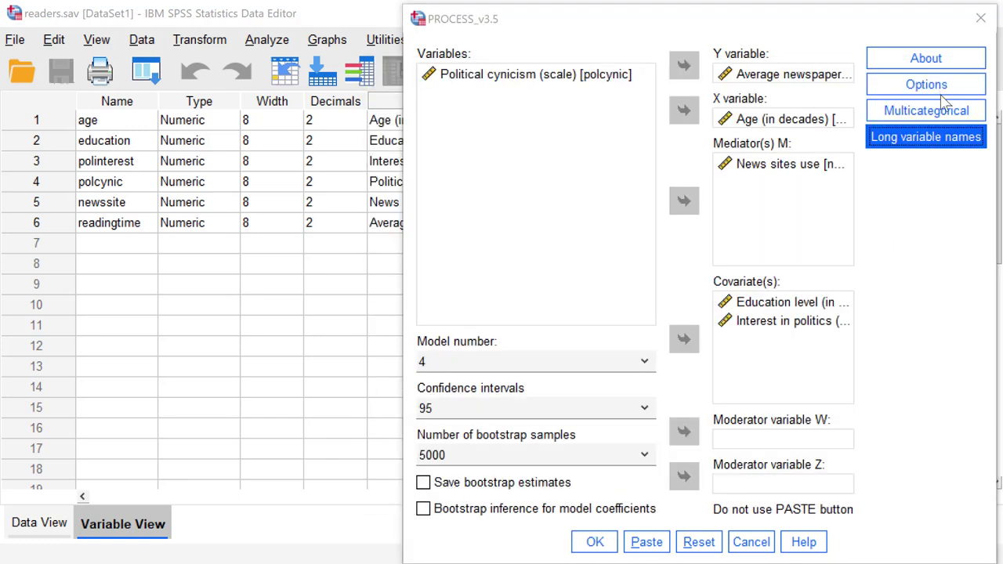
Allow long variable names, accepting the warning, and run the mediation analysis.
{"action": "left_click", "coordinate": [932, 139]}
{"action": "left_click", "coordinate": [482, 318]}
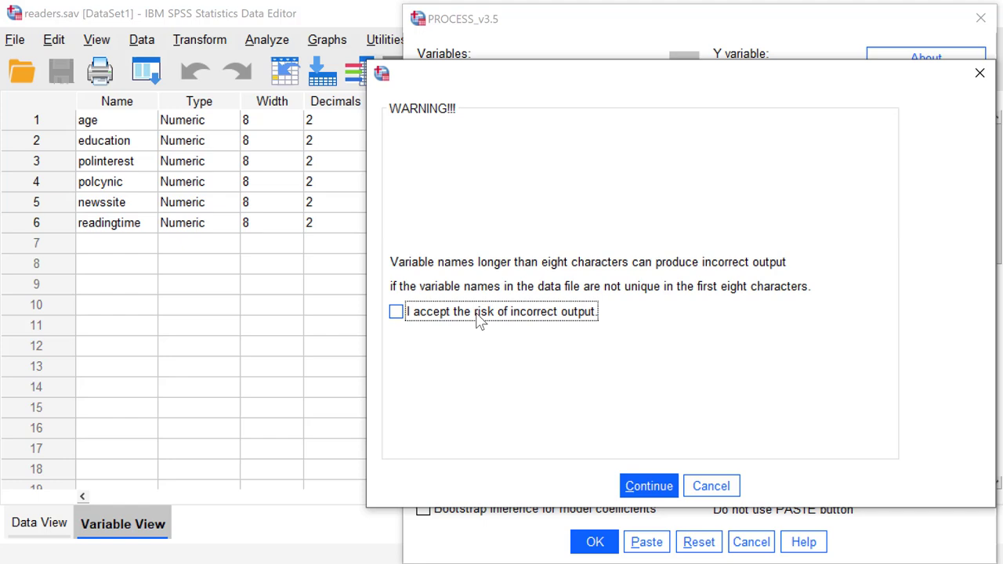
{"action": "left_click", "coordinate": [638, 487]}
{"action": "left_click", "coordinate": [593, 544]}
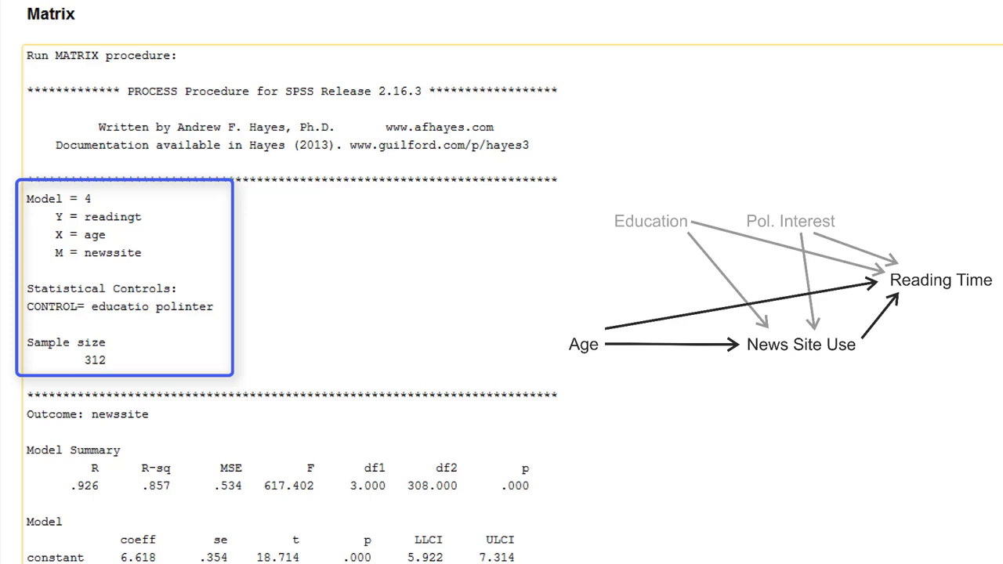
Scroll the output down to the newssite and readingt coefficient tables.
{"action": "scroll", "coordinate": [528, 115], "scroll_direction": "down", "scroll_amount": 5}
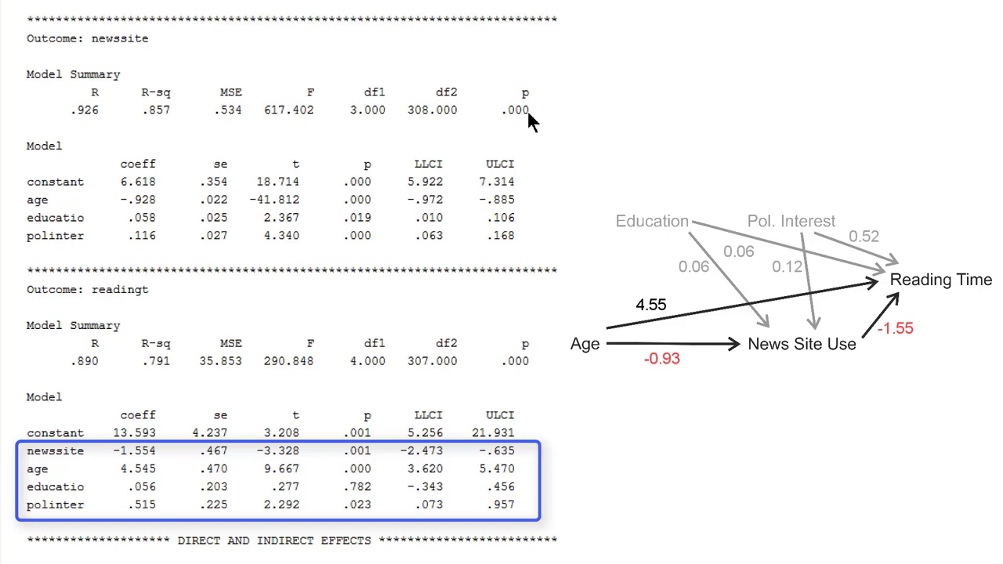
Bring the direct effect (4.545) and indirect effect (1.443) results into view.
{"action": "key", "text": "Right"}
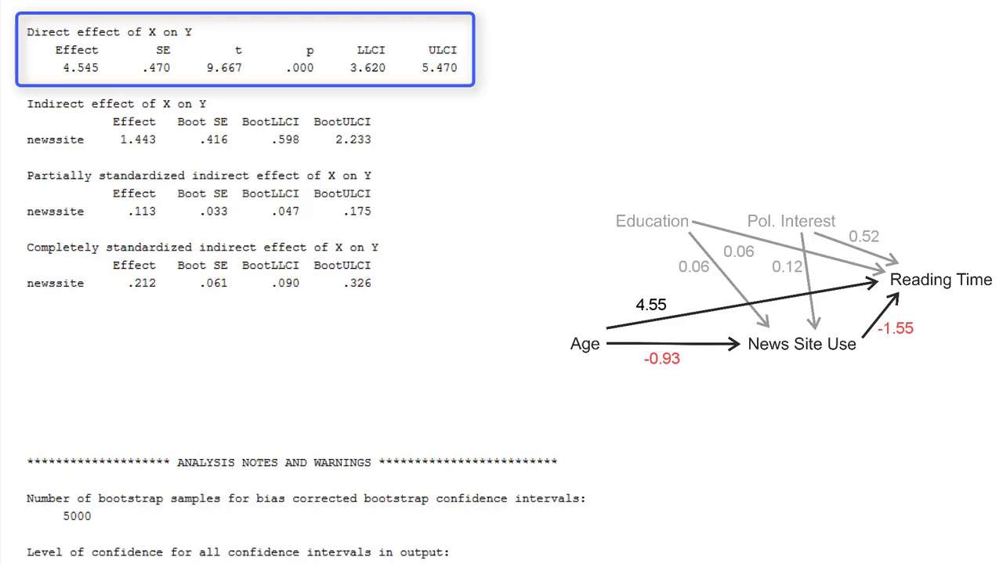
{"action": "key", "text": "Right"}
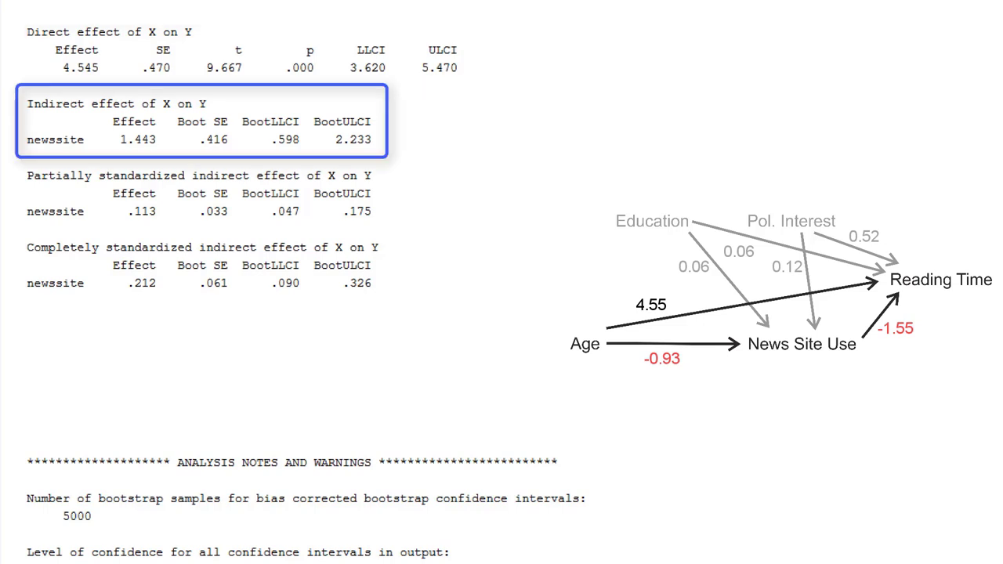